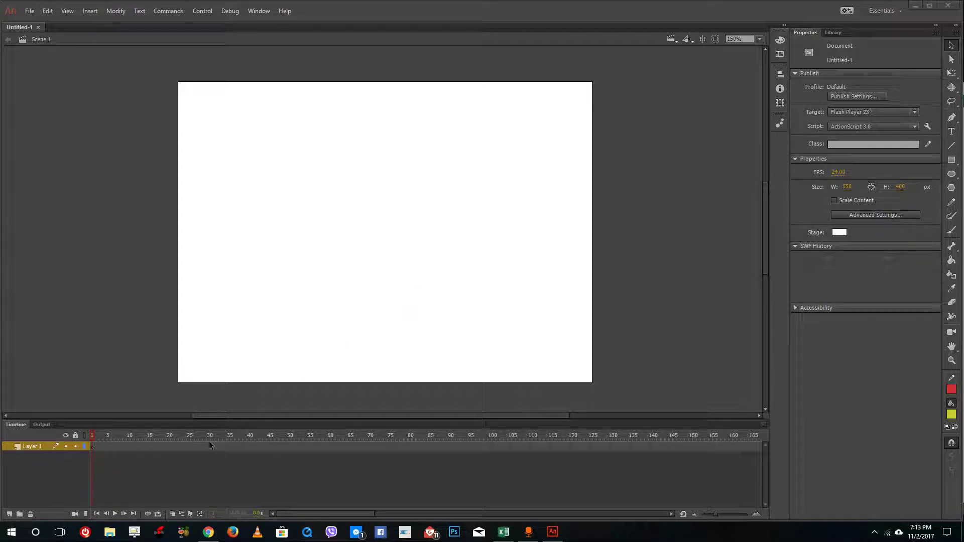
right_click(92, 448)
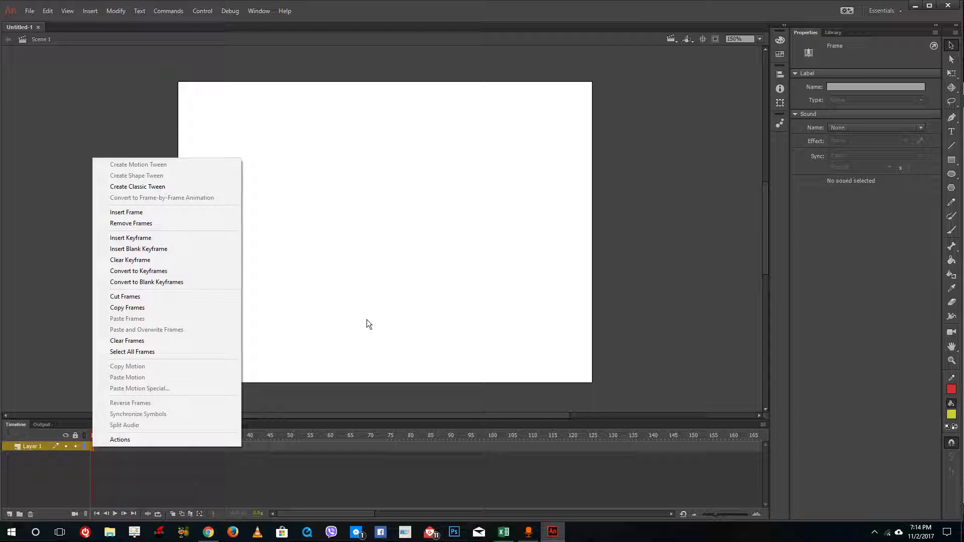
click(288, 458)
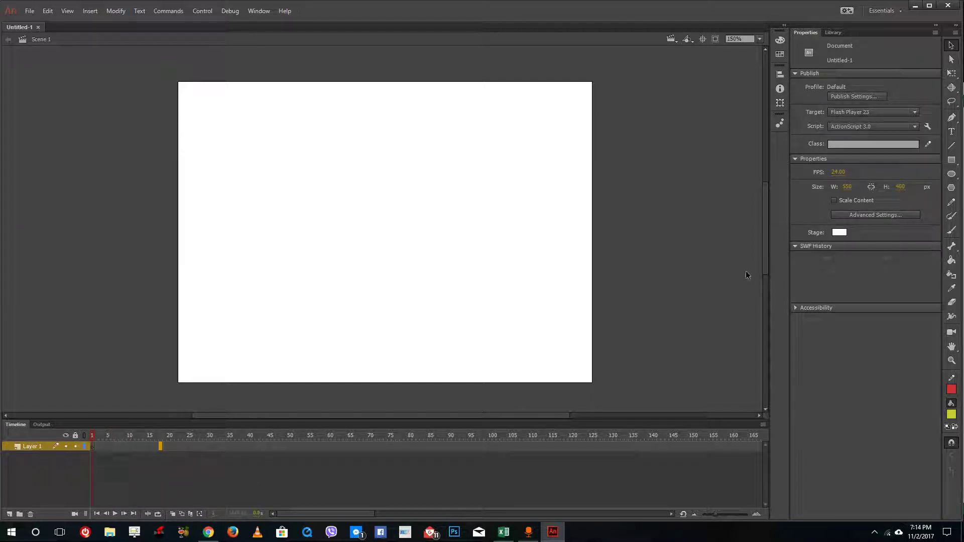
Step: Draw a yellow circle with a red outline, about 90 px in diameter, in the upper middle of the stage
click(951, 174)
drag(321, 171, 389, 239)
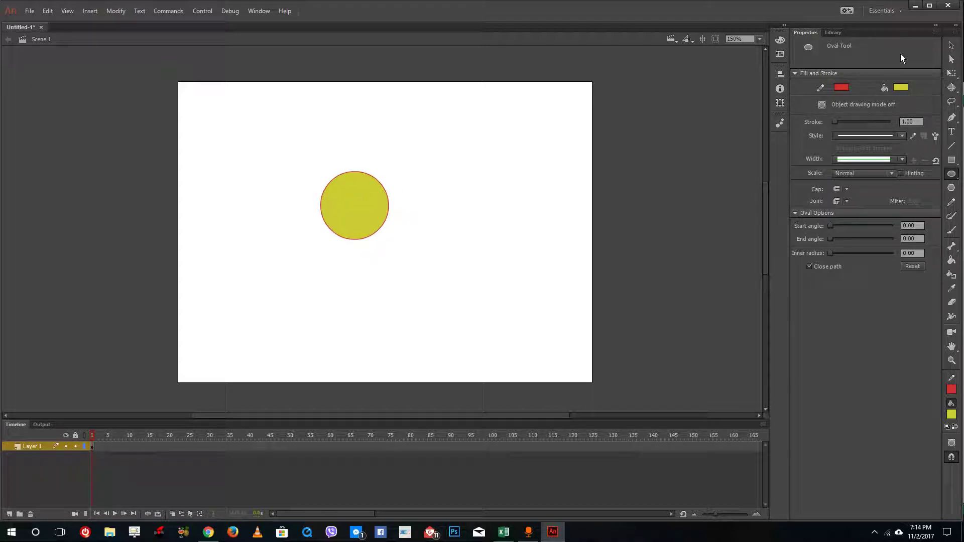
click(951, 45)
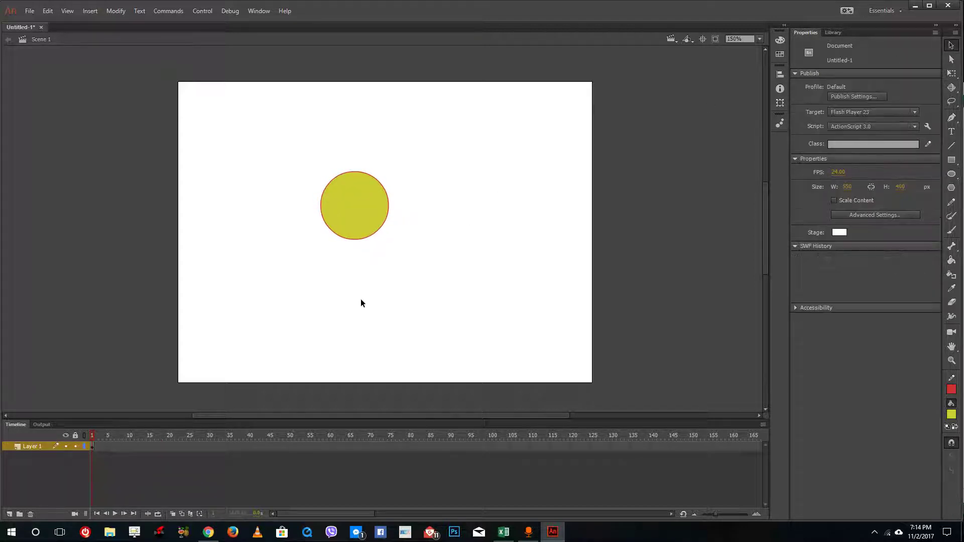
Step: Insert a keyframe at frame 20 of Layer 1
right_click(170, 446)
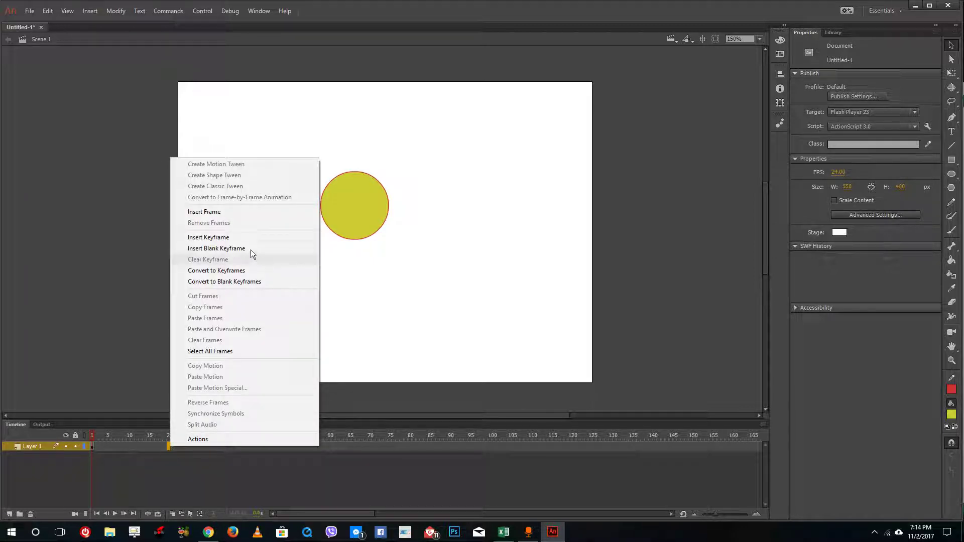
click(227, 238)
mouse_move(164, 435)
mouse_down()
mouse_move(141, 435)
mouse_move(174, 434)
mouse_up()
click(263, 327)
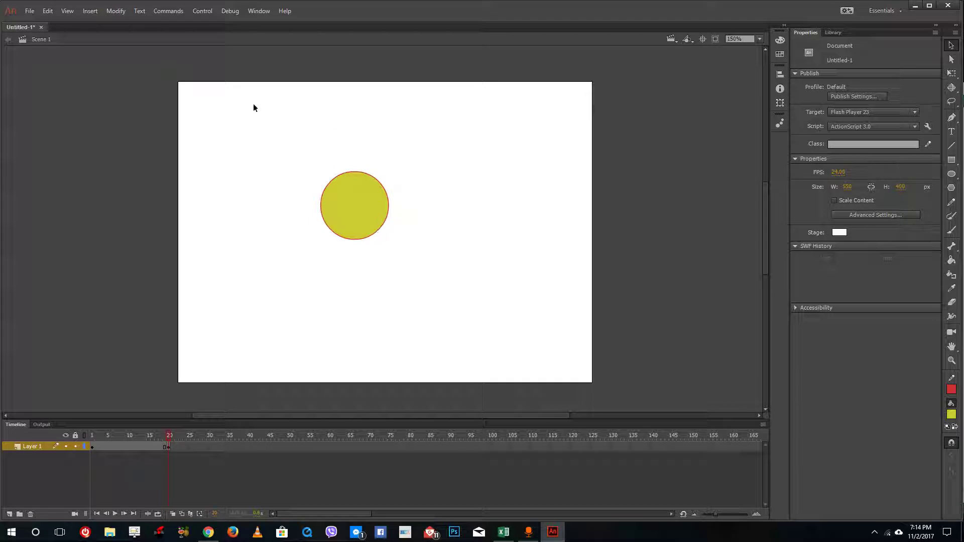
Step: Select the whole circle at frame 20 and move it right and slightly down on the stage
drag(266, 128, 440, 284)
drag(359, 211, 513, 282)
click(368, 290)
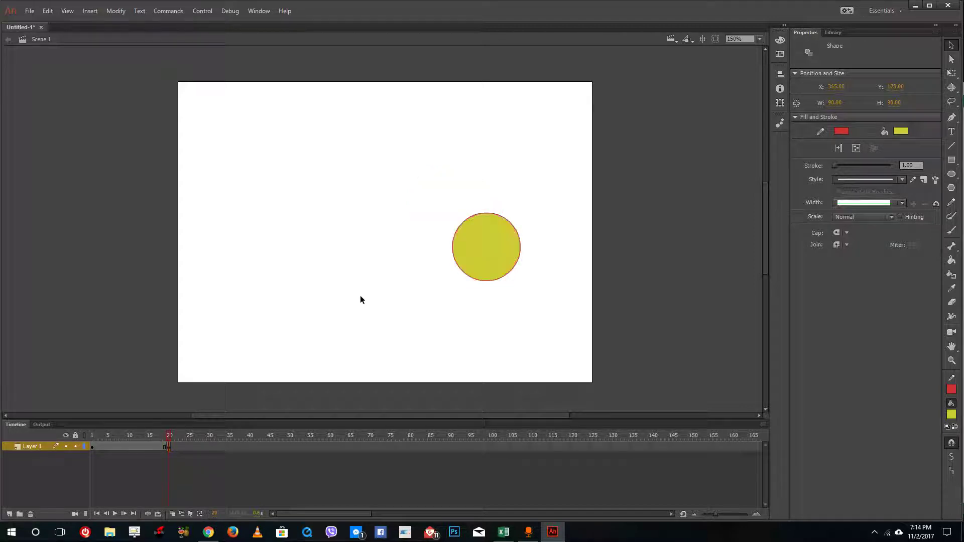
Step: Create a classic tween between the keyframes at frames 1 and 20 and scrub through it
drag(169, 435, 85, 434)
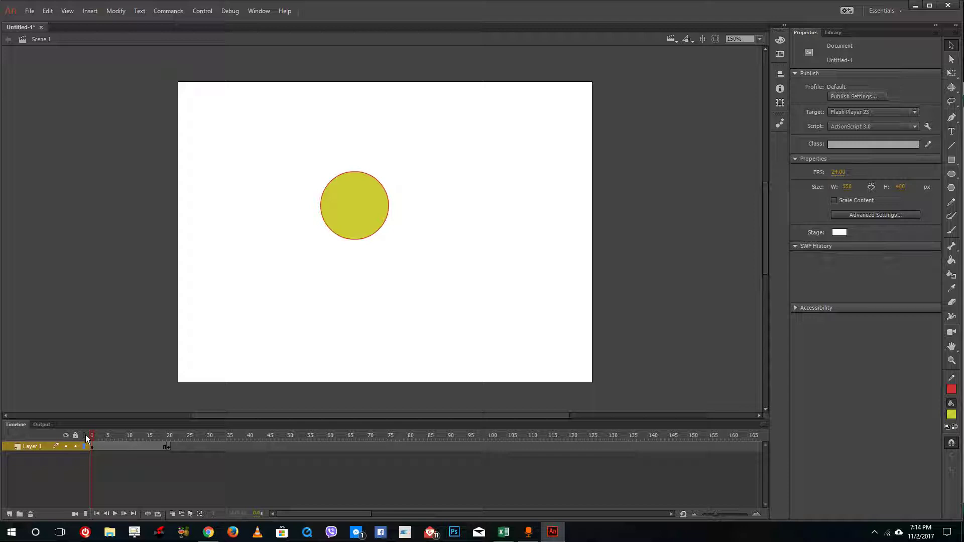
mouse_move(138, 438)
mouse_down()
mouse_move(173, 440)
mouse_move(132, 438)
mouse_up()
click(122, 445)
right_click(130, 447)
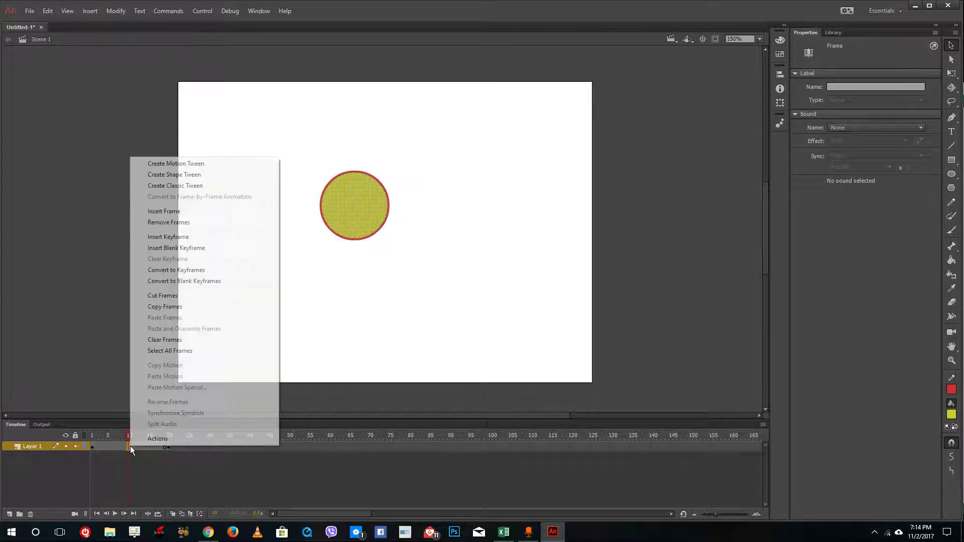
click(199, 186)
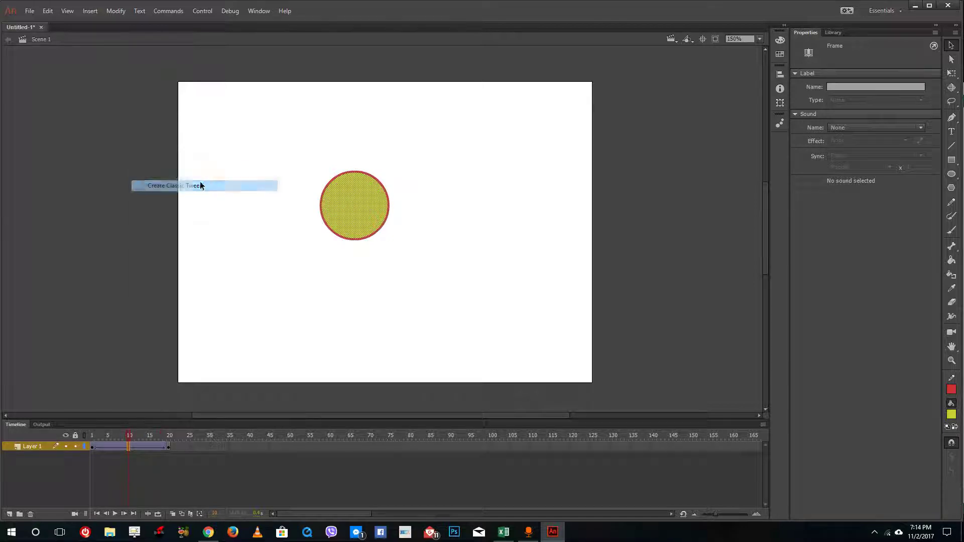
click(137, 436)
drag(112, 437, 59, 436)
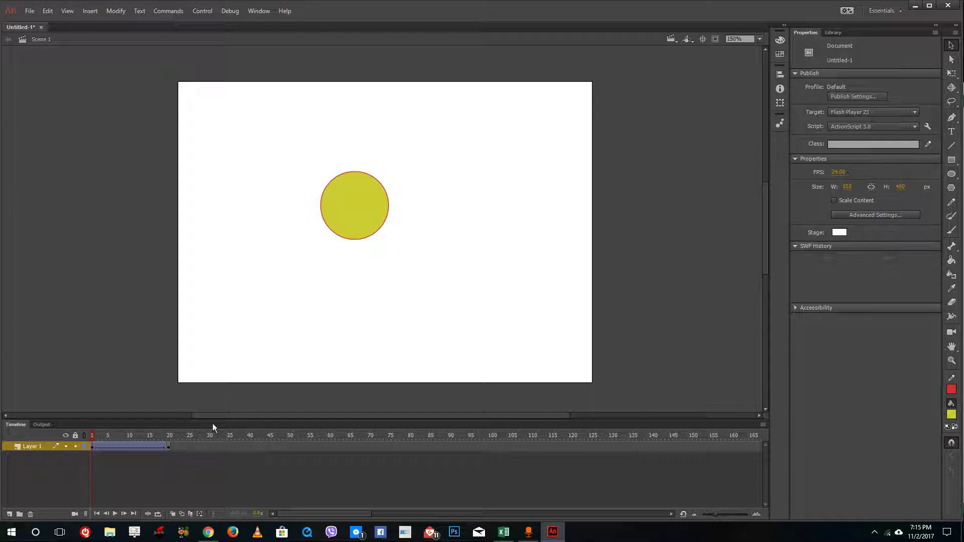
Step: Undo the classic tween on Layer 1
click(155, 446)
key(ctrl+z)
key(ctrl+z)
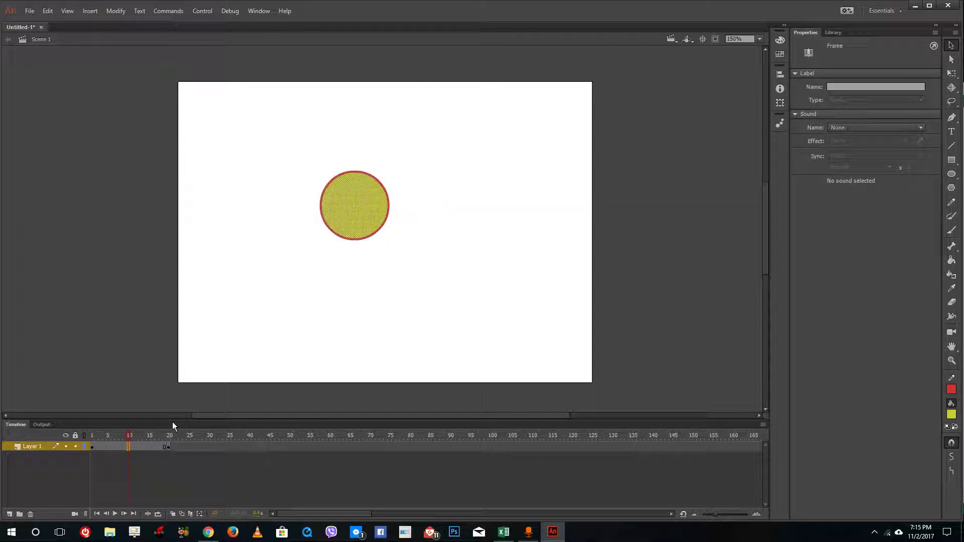
Step: Move the circle at frame 20 back near its starting position and bend its outline into an irregular bean shape
click(170, 435)
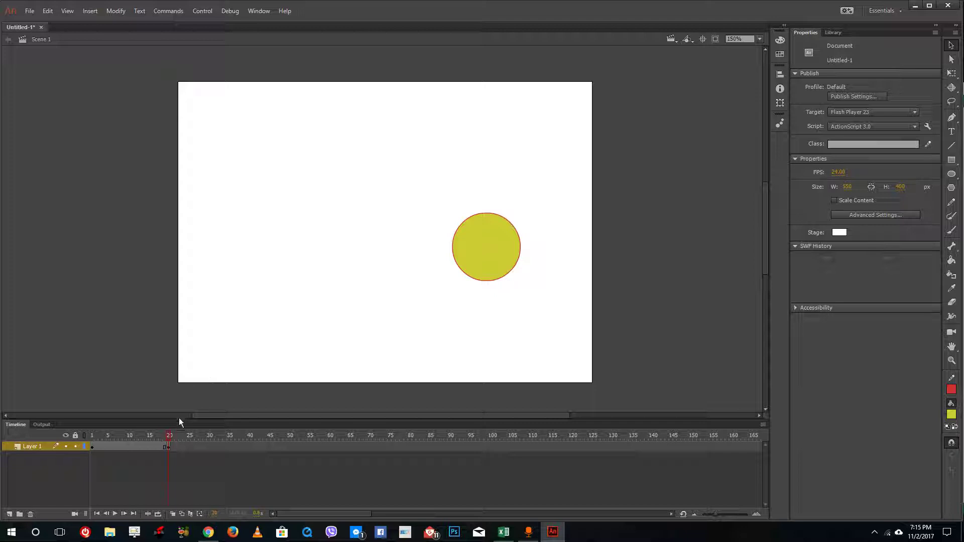
click(92, 434)
click(169, 439)
click(494, 252)
drag(494, 252, 330, 193)
click(441, 231)
click(338, 201)
click(304, 182)
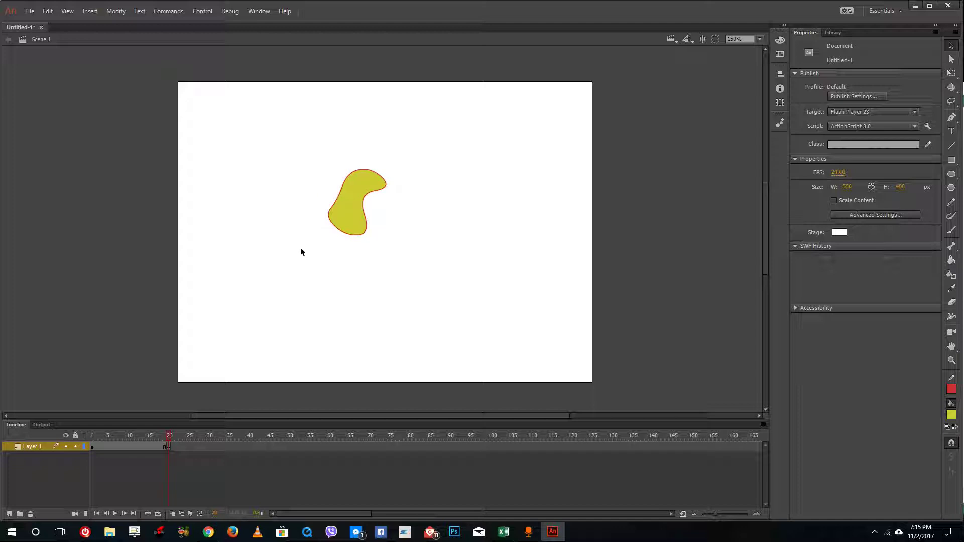
Step: Create a shape tween between frames 1 and 20 and scrub through the morph
mouse_move(167, 437)
mouse_down()
mouse_move(53, 435)
mouse_move(176, 438)
mouse_up()
right_click(124, 446)
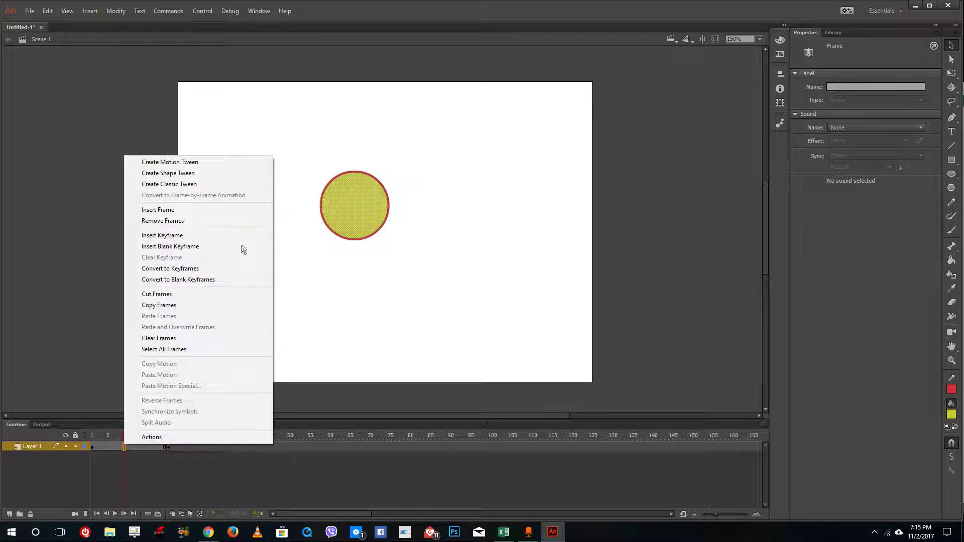
click(190, 173)
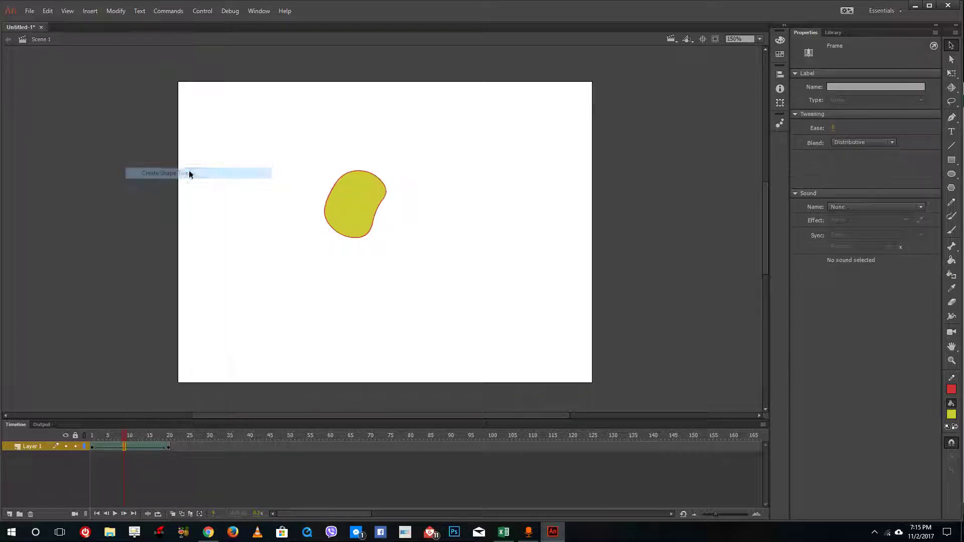
drag(154, 437, 80, 449)
click(248, 275)
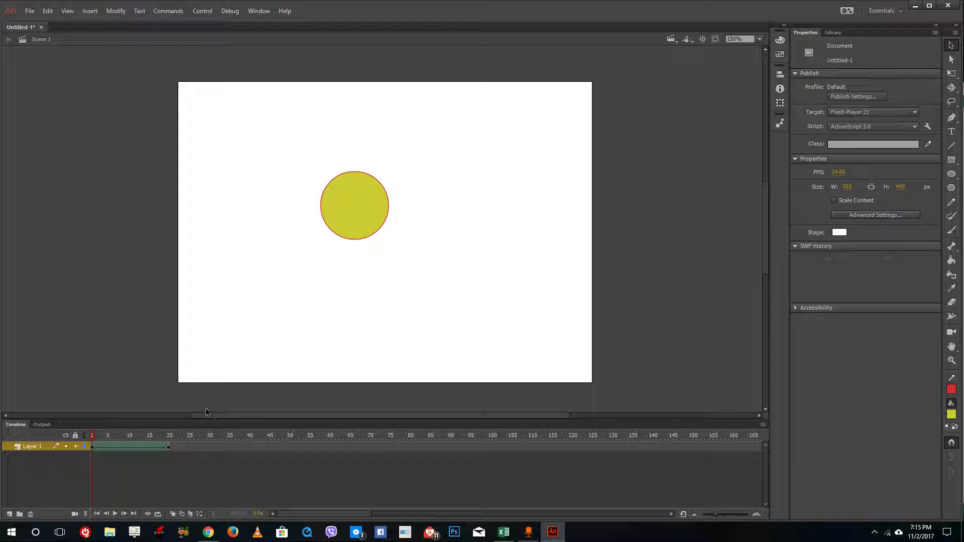
Step: Try removing a frame inside the shape tween, and undo both the removal and the tween
right_click(141, 445)
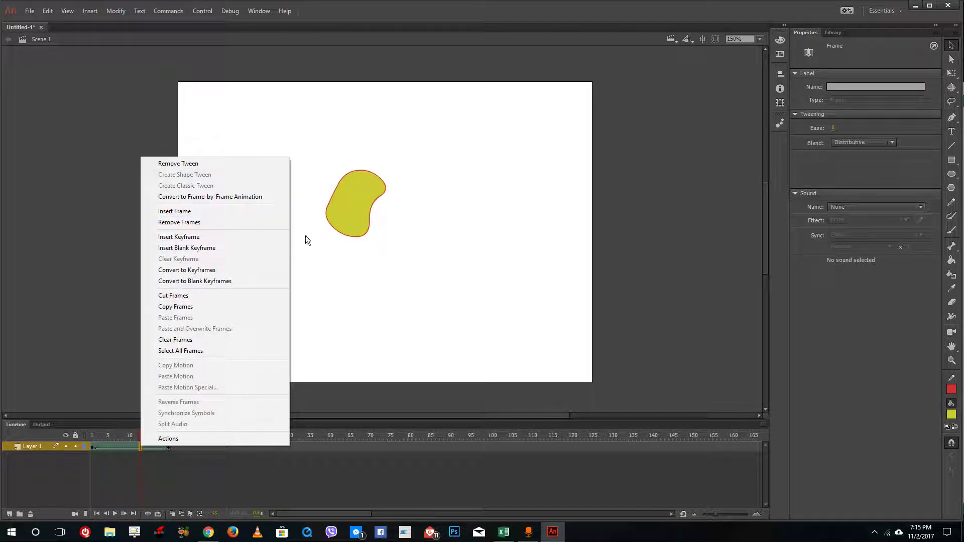
click(231, 235)
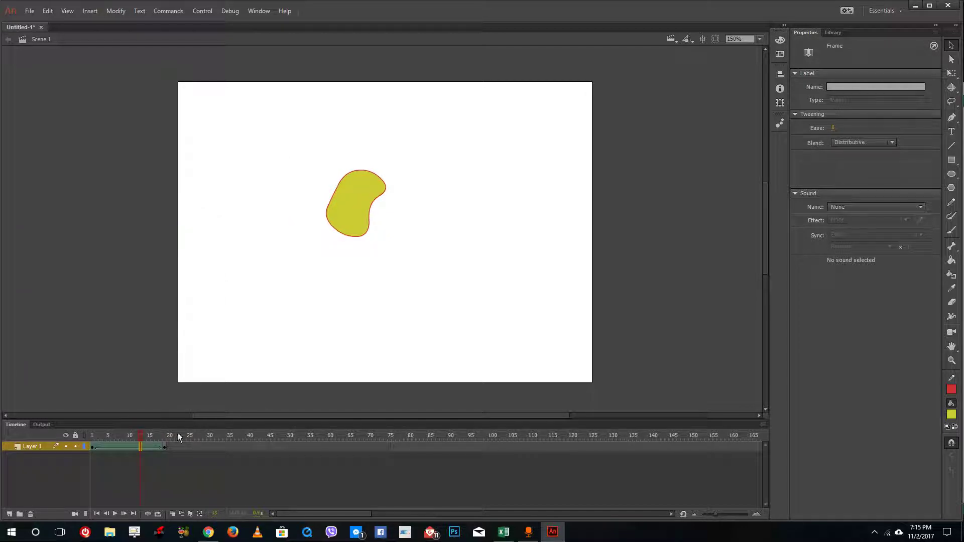
key(ctrl+z)
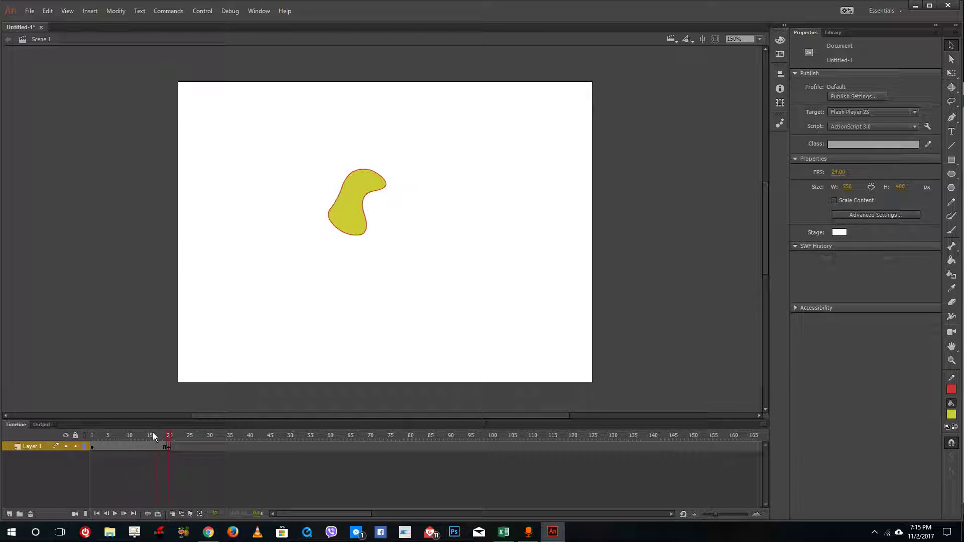
Step: Remove the keyframe with the bent shape at frame 20
right_click(133, 443)
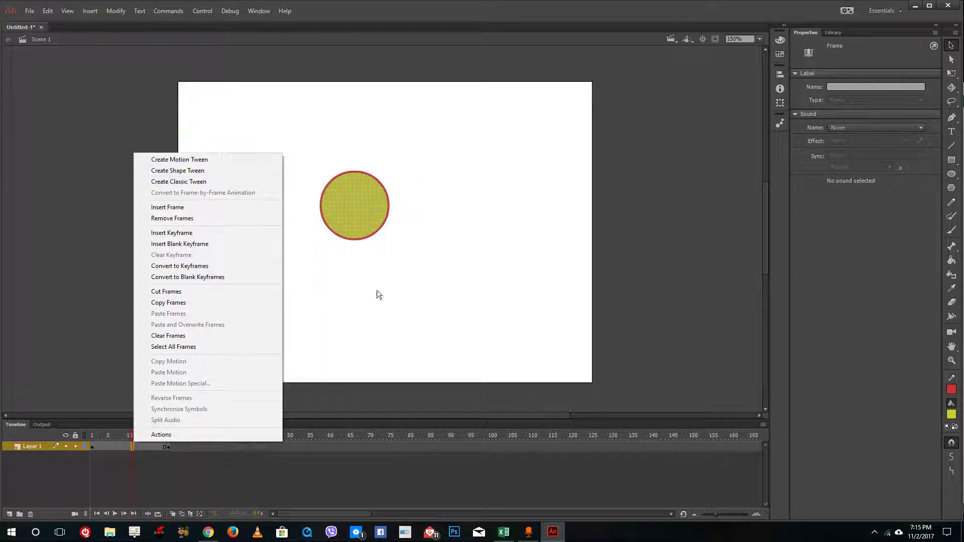
click(377, 291)
right_click(167, 446)
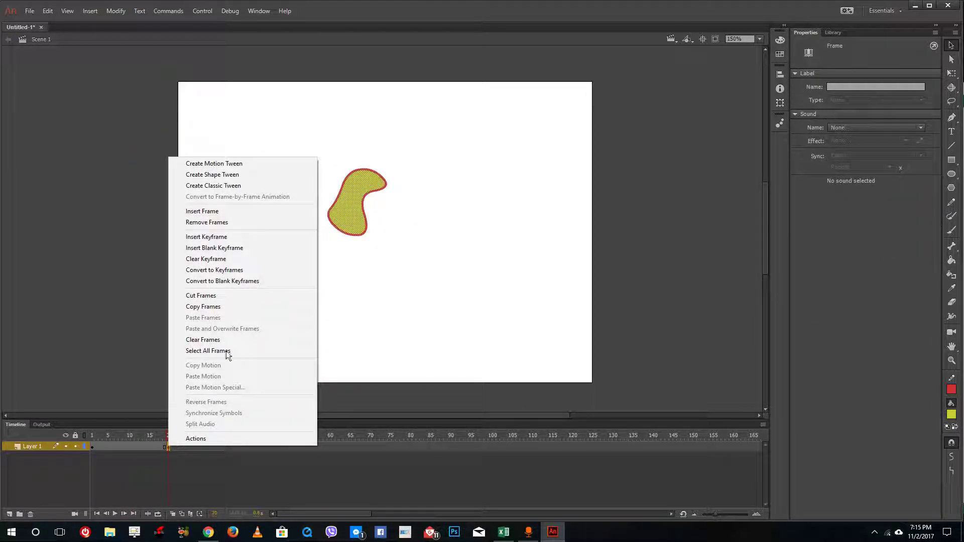
click(233, 222)
click(165, 446)
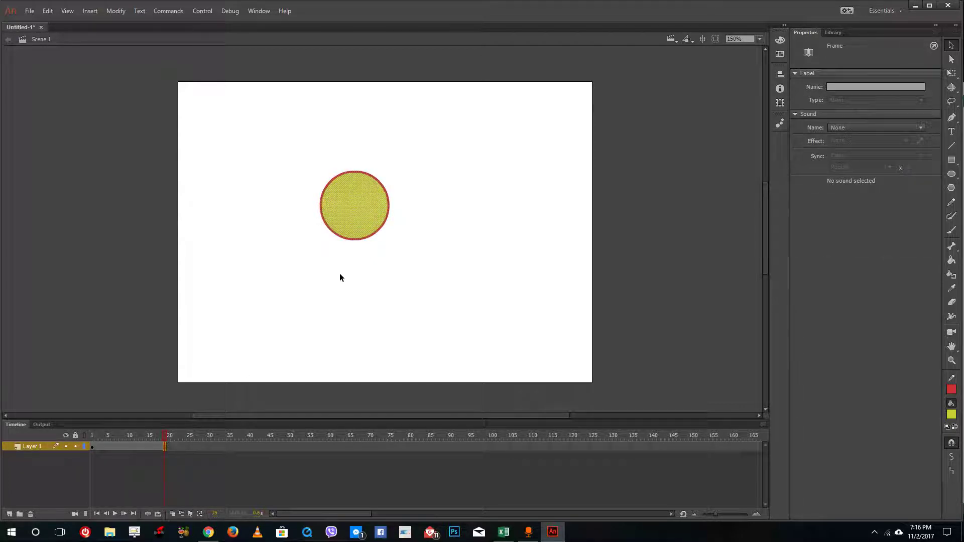
click(333, 278)
Step: Create a motion tween on Layer 1, accepting the conversion of the circle to a symbol
click(156, 440)
click(349, 190)
right_click(349, 202)
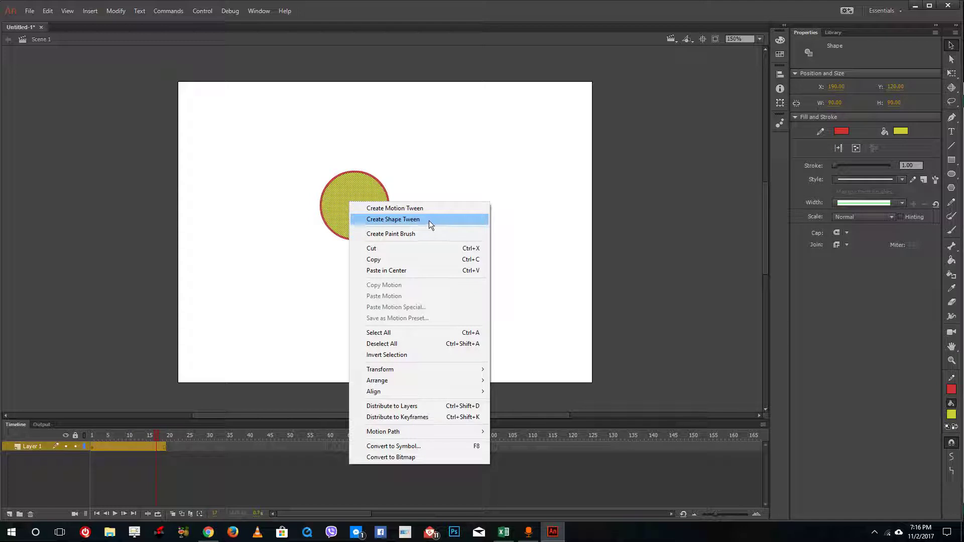
right_click(137, 445)
click(200, 162)
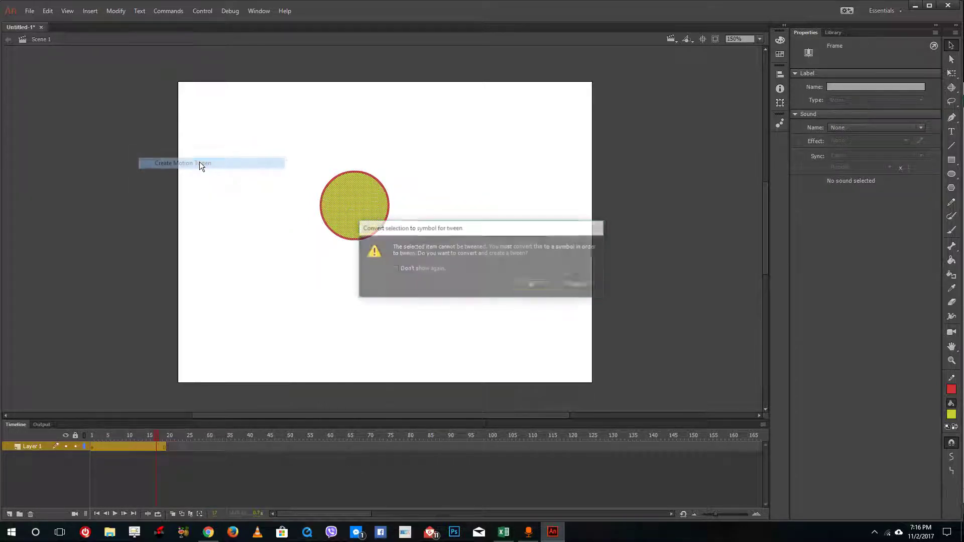
click(519, 283)
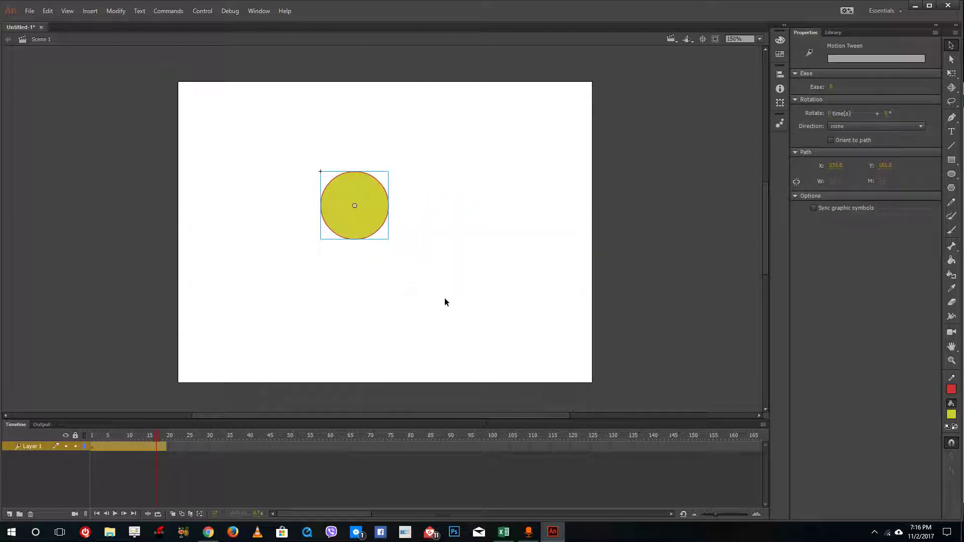
Step: Move the circle about 125 px right and 100 px down at frame 19, and to about X 276, Y 144 at frame 10
mouse_move(156, 436)
mouse_down()
mouse_move(99, 444)
mouse_move(169, 445)
mouse_up()
drag(371, 190, 464, 265)
click(129, 446)
click(421, 254)
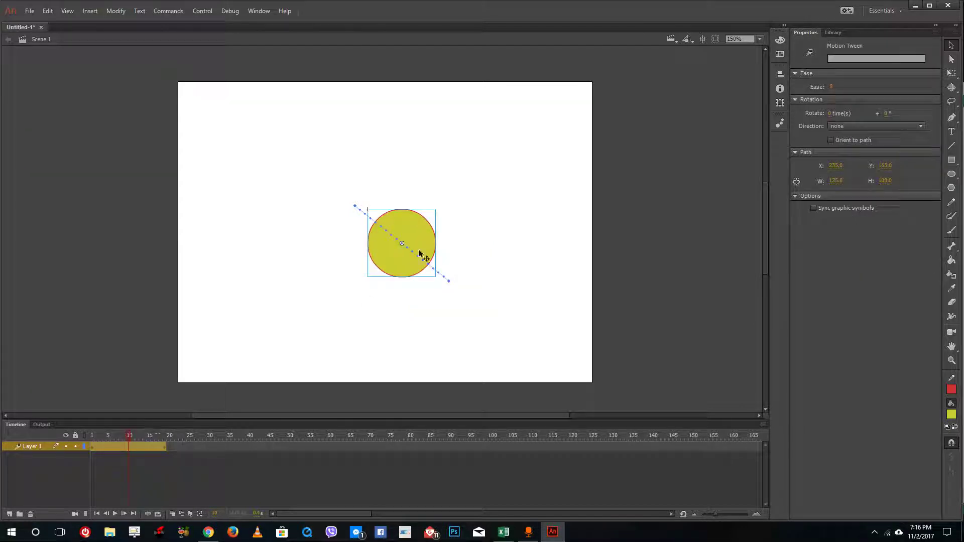
drag(420, 235, 438, 218)
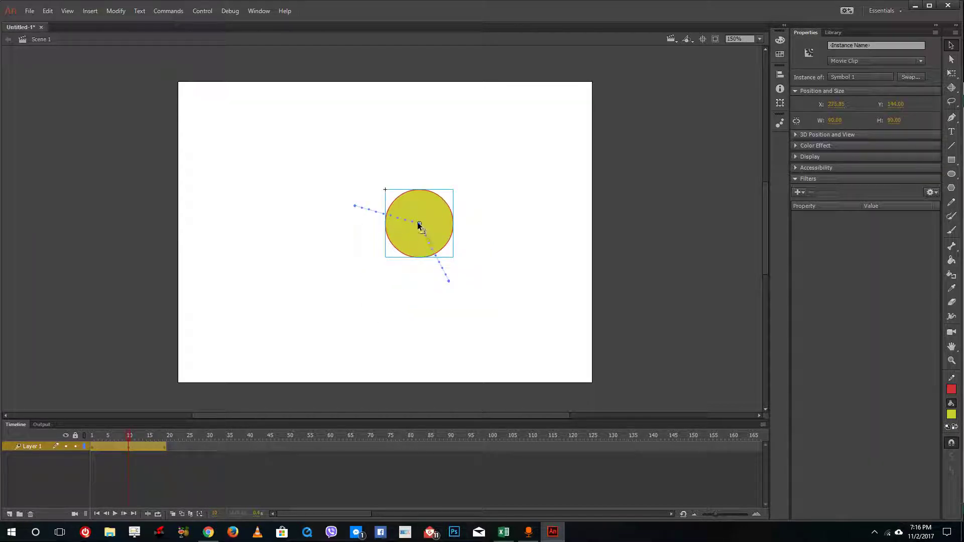
drag(128, 435, 69, 439)
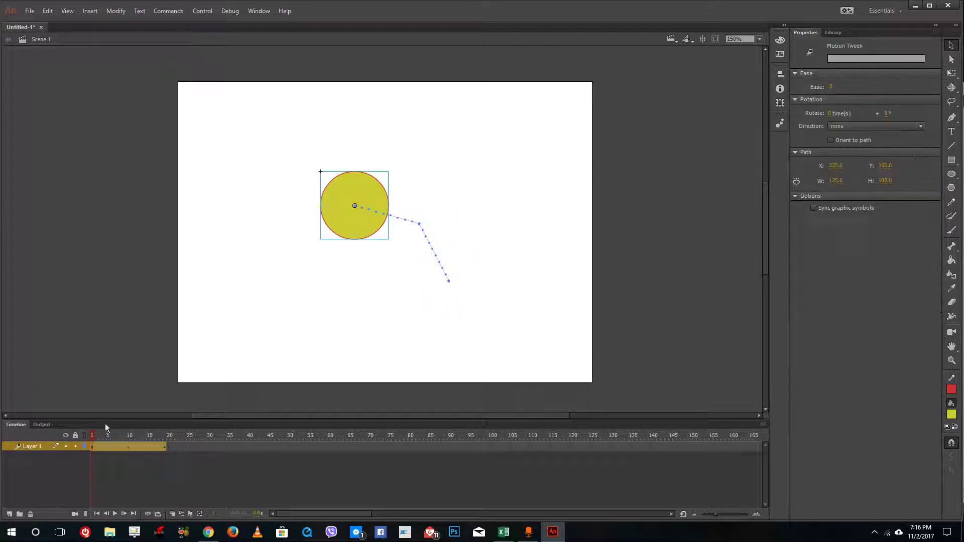
Step: Bend the motion path's segments into a smooth arc and shift the whole path slightly right and up
click(356, 206)
click(420, 227)
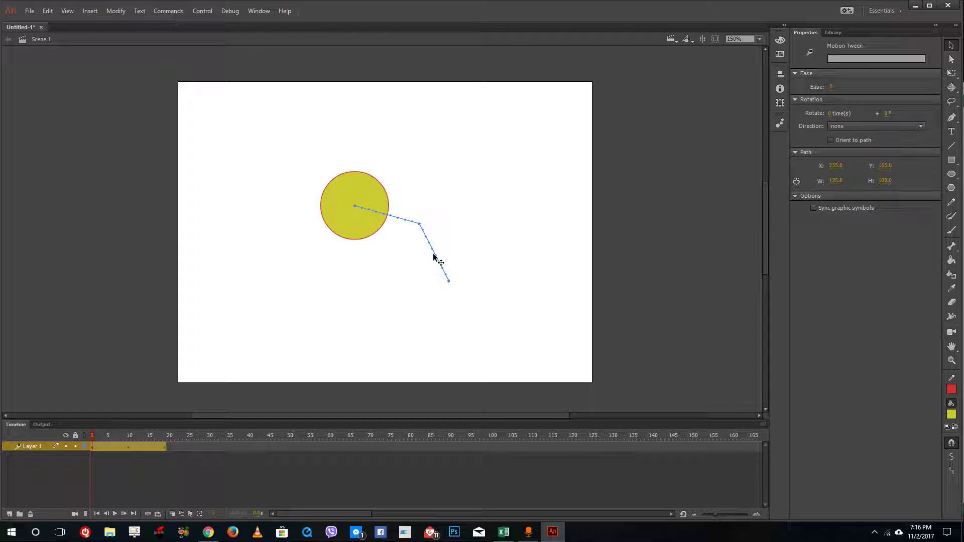
drag(438, 260, 483, 251)
click(447, 267)
drag(421, 214, 448, 215)
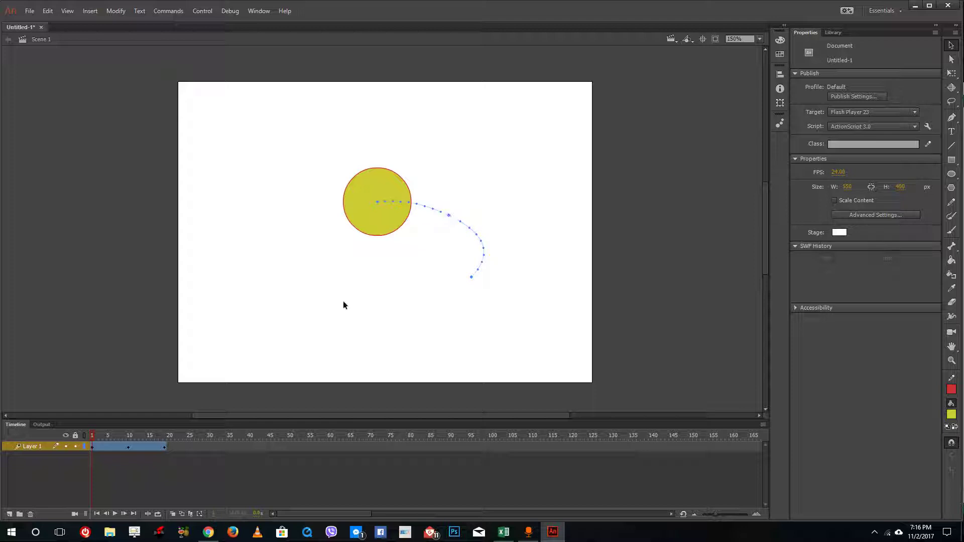
Step: Scrub between frames 1 and 19 to examine the circle's movement along the curved path
mouse_move(95, 435)
mouse_down()
mouse_move(165, 436)
mouse_move(91, 436)
mouse_up()
drag(138, 435, 88, 435)
right_click(123, 445)
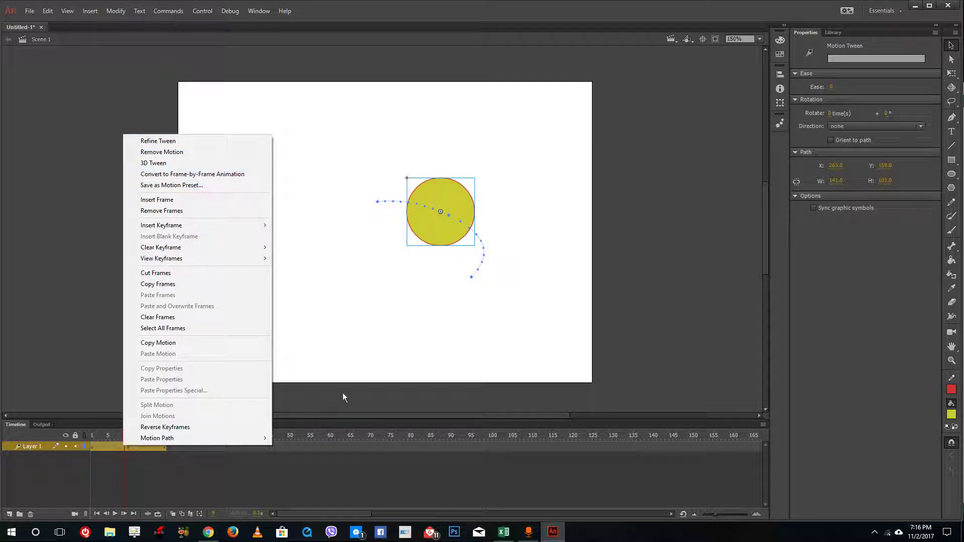
click(127, 442)
drag(127, 441, 165, 442)
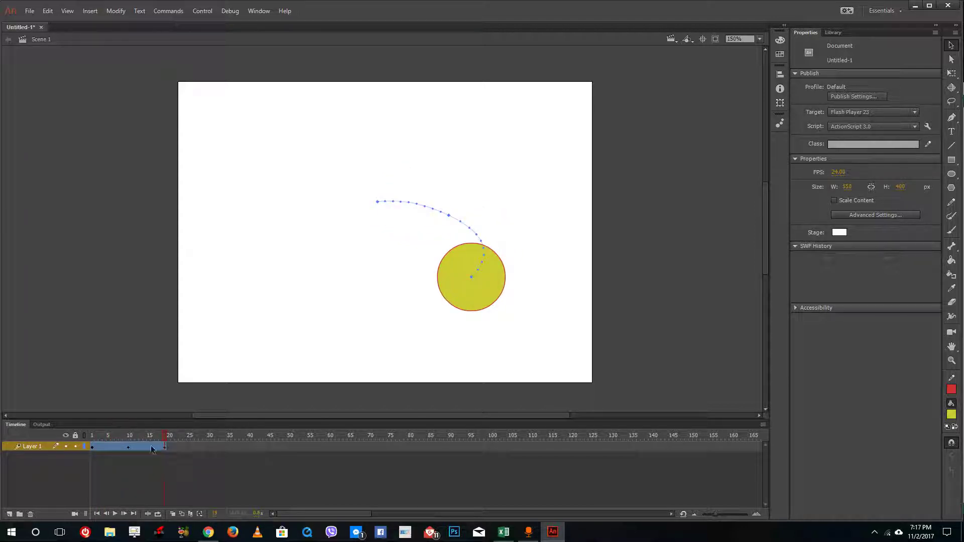
drag(164, 435, 89, 436)
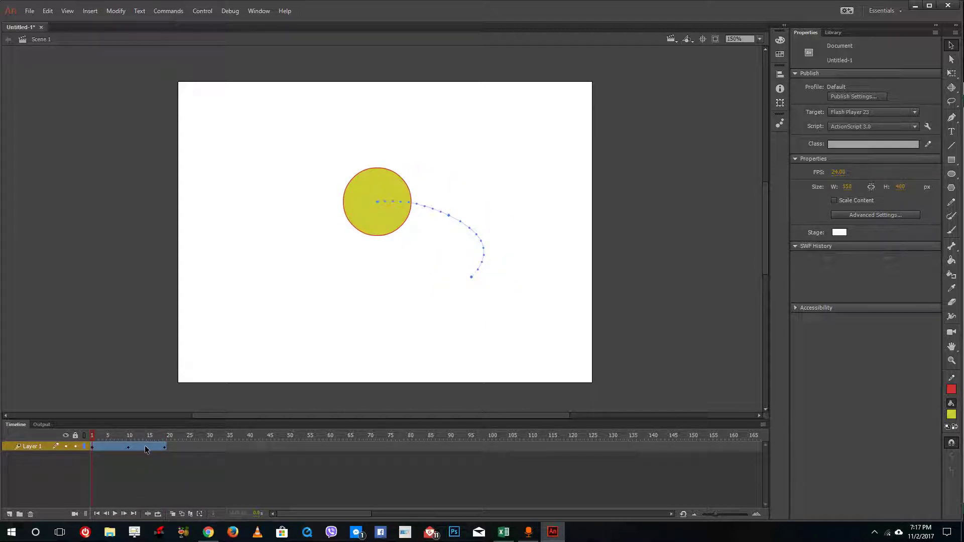
Step: Select all the motion tween's frames and convert them to frame-by-frame animation
drag(168, 448, 83, 447)
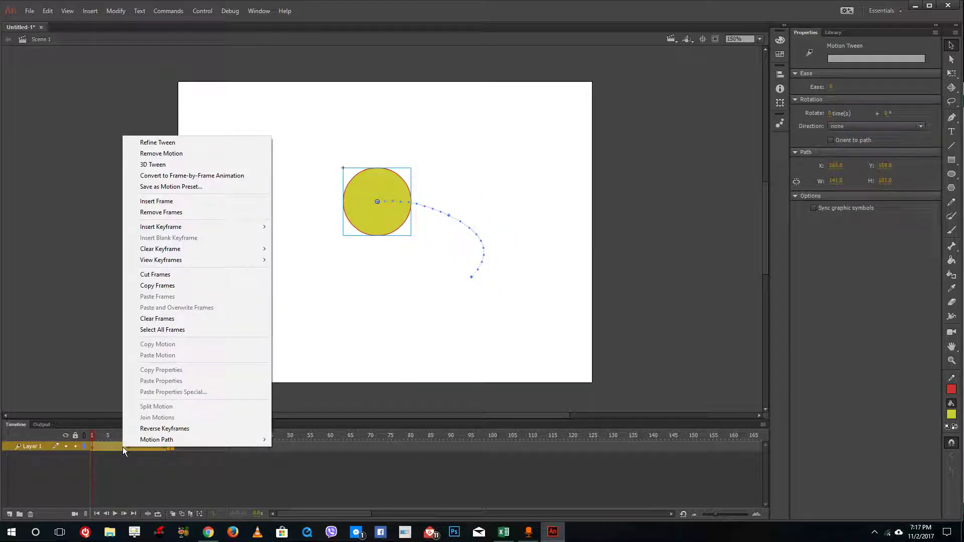
click(273, 446)
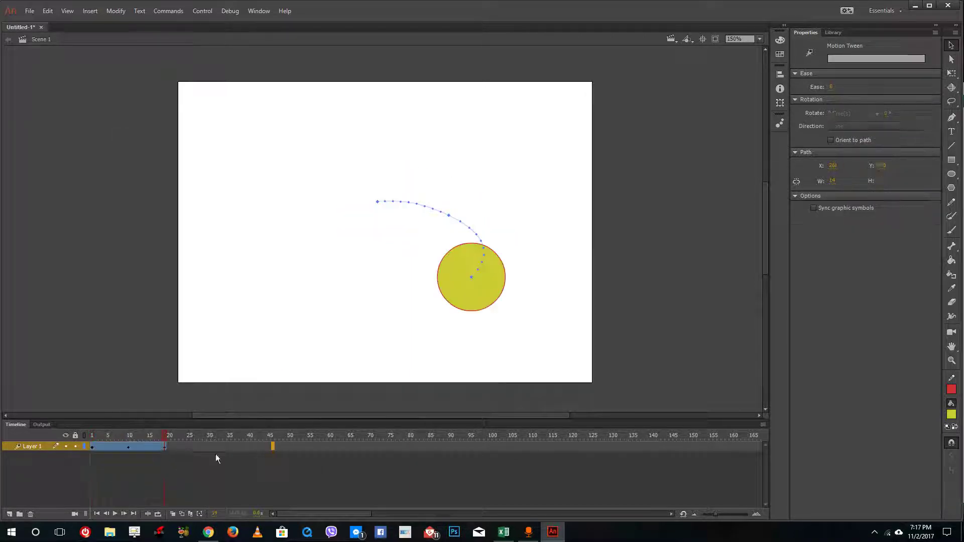
drag(173, 447, 75, 447)
right_click(140, 447)
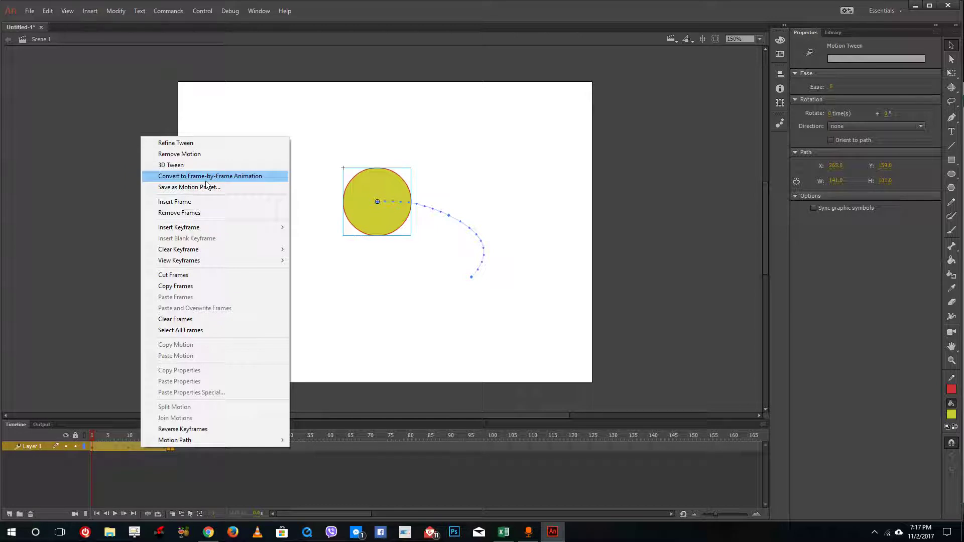
click(241, 178)
Step: Move the circle slightly down on an intermediate frame and scrub through the frame-by-frame animation
drag(92, 435, 144, 437)
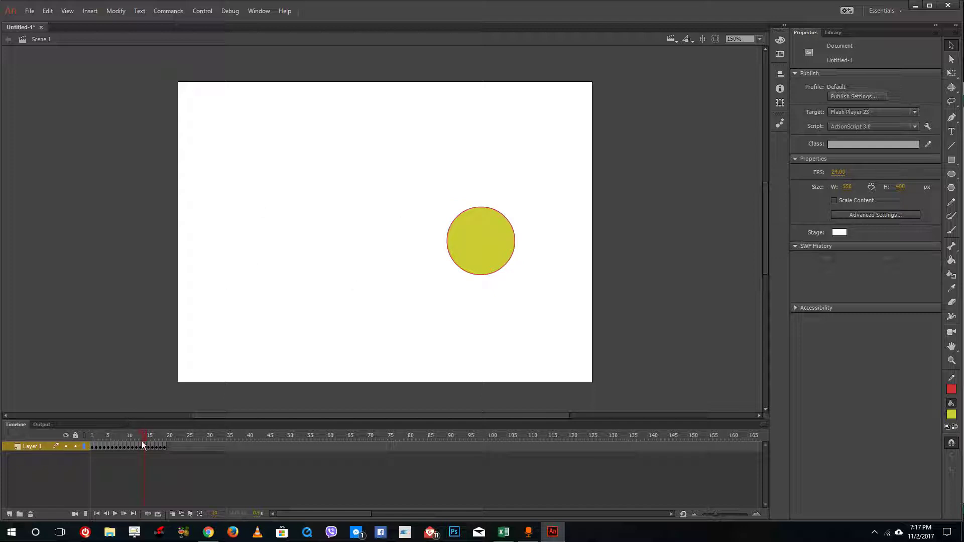
drag(158, 436, 120, 424)
drag(455, 188, 447, 222)
drag(103, 435, 177, 442)
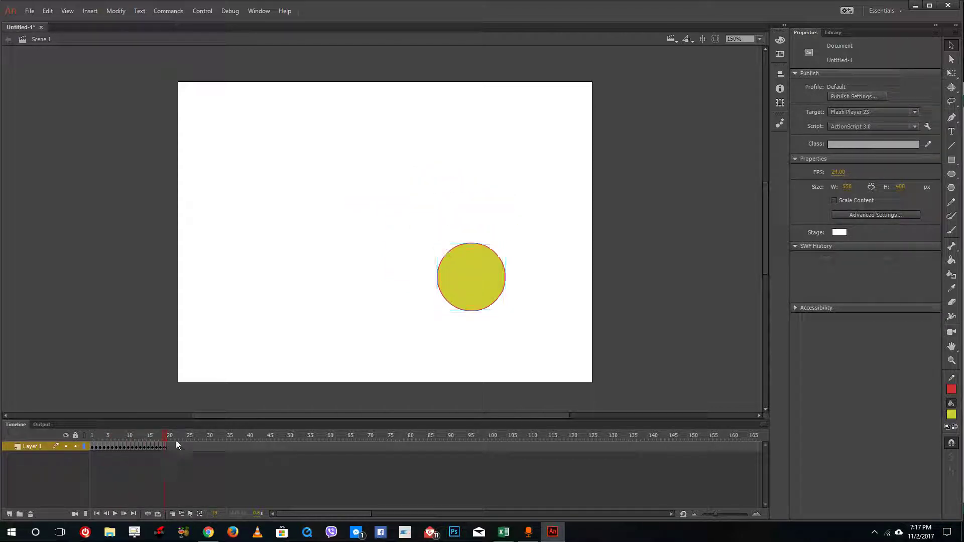